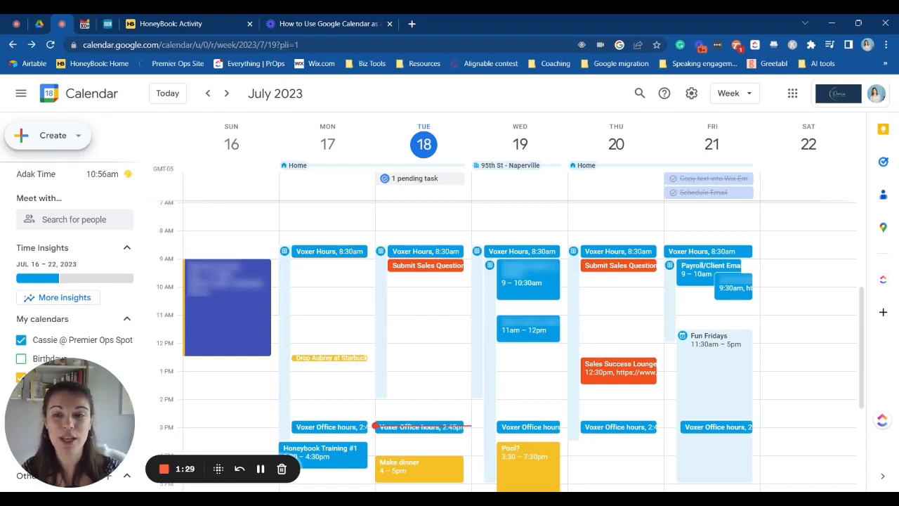
Create a bookable appointment schedule titled "Onboarding Call" with an appointment duration of 1.5 hours.
click(66, 145)
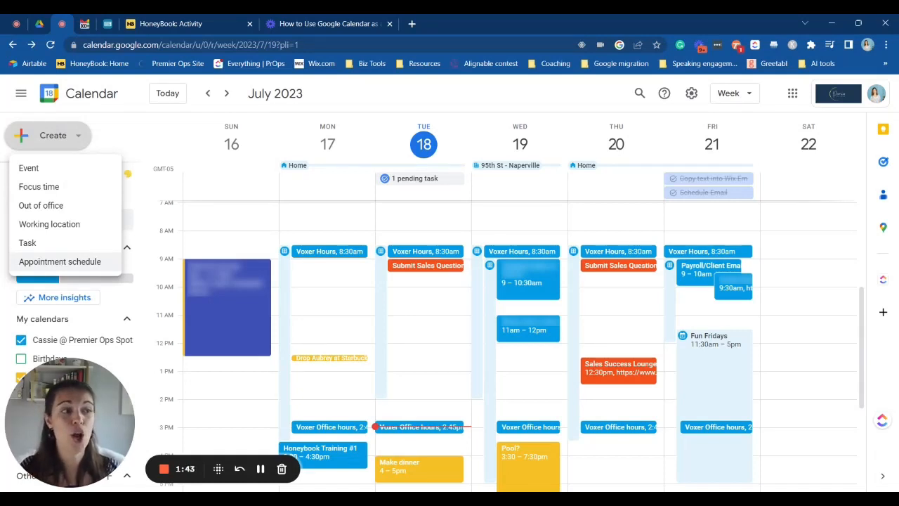
click(60, 262)
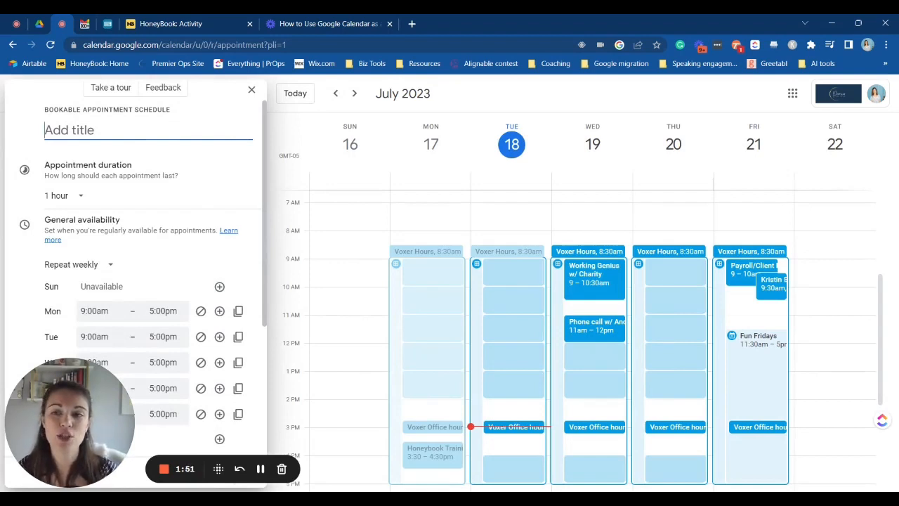
text(Onboardgin)
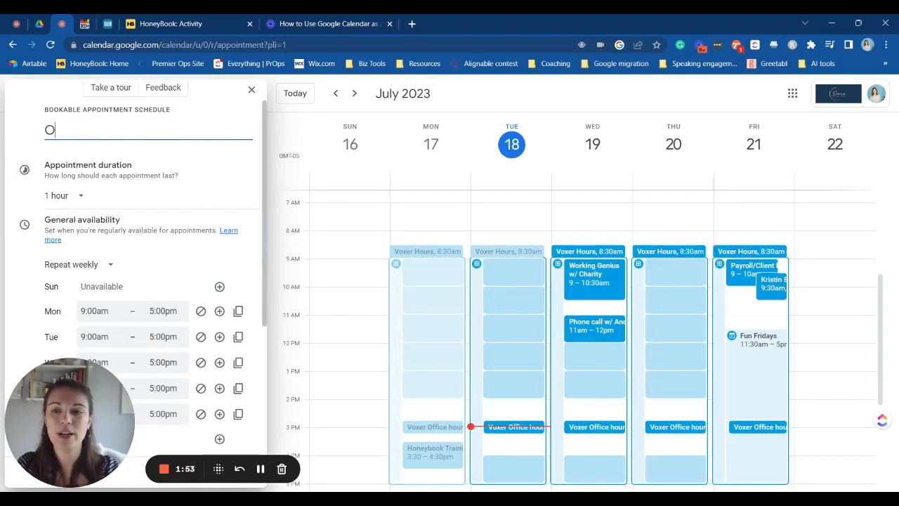
key(BackSpace)
key(BackSpace)
key(BackSpace)
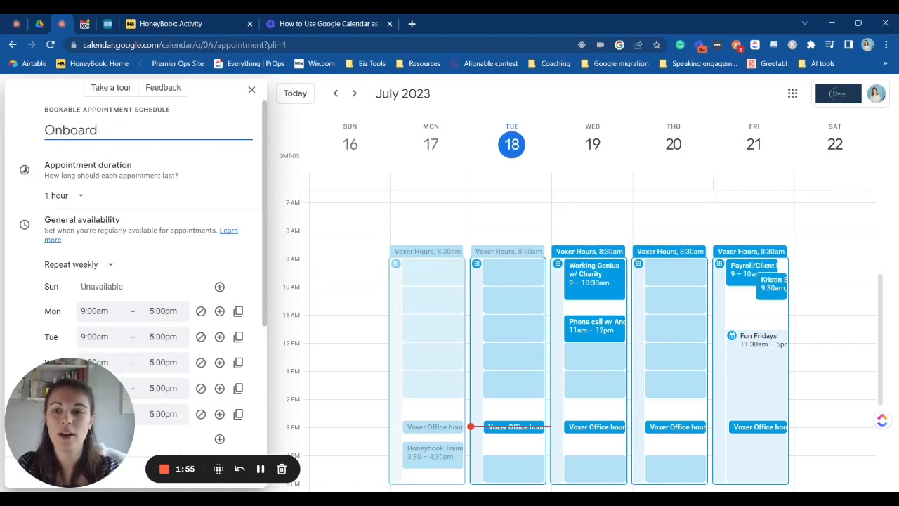
text(ing Call)
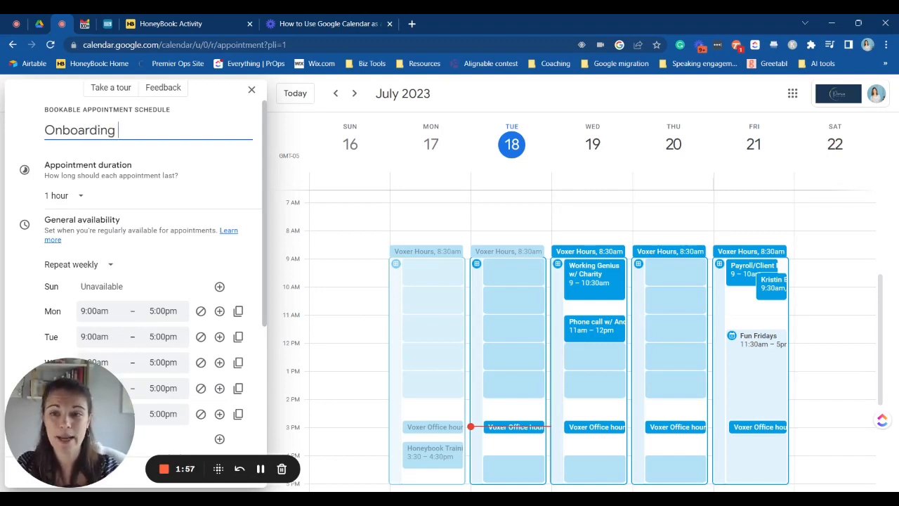
click(80, 197)
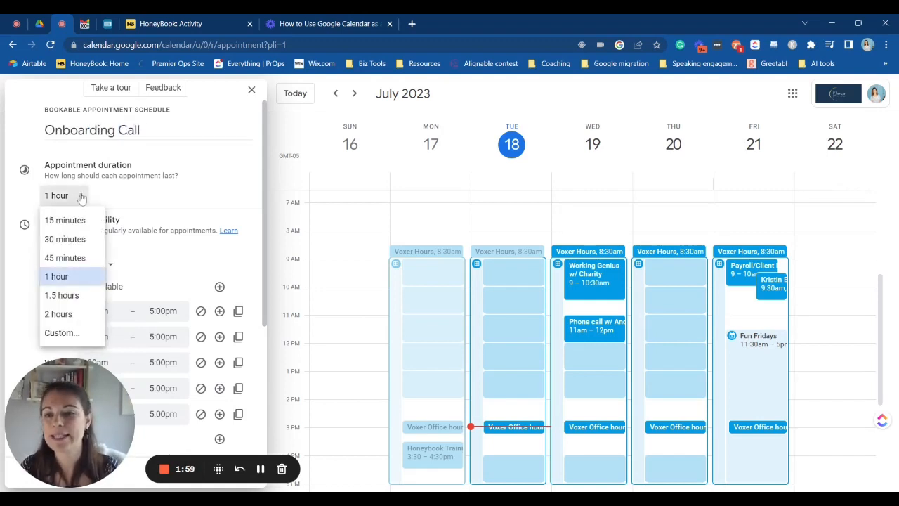
click(63, 298)
Mark Tuesday, Wednesday, Thursday and Friday as unavailable in the general availability, and check the repeat options.
scroll(166, 274, down, 3)
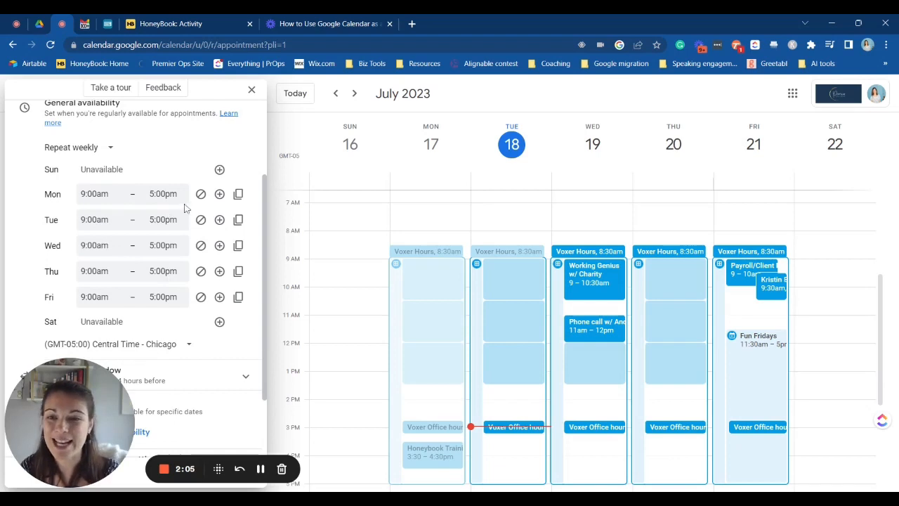
click(200, 220)
click(201, 242)
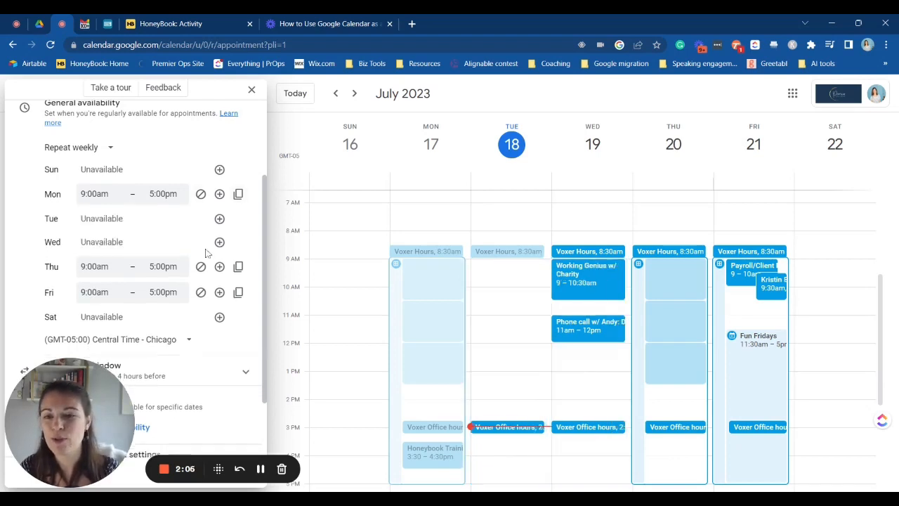
click(200, 267)
click(201, 290)
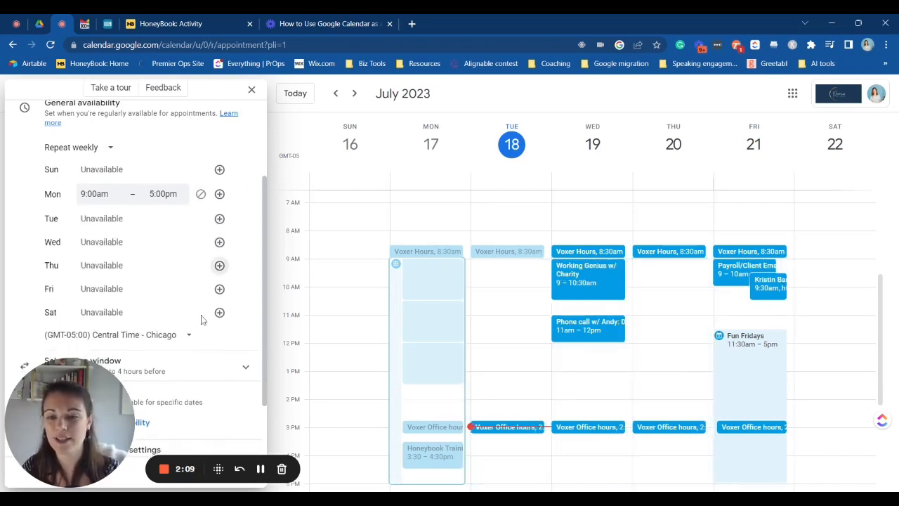
click(106, 151)
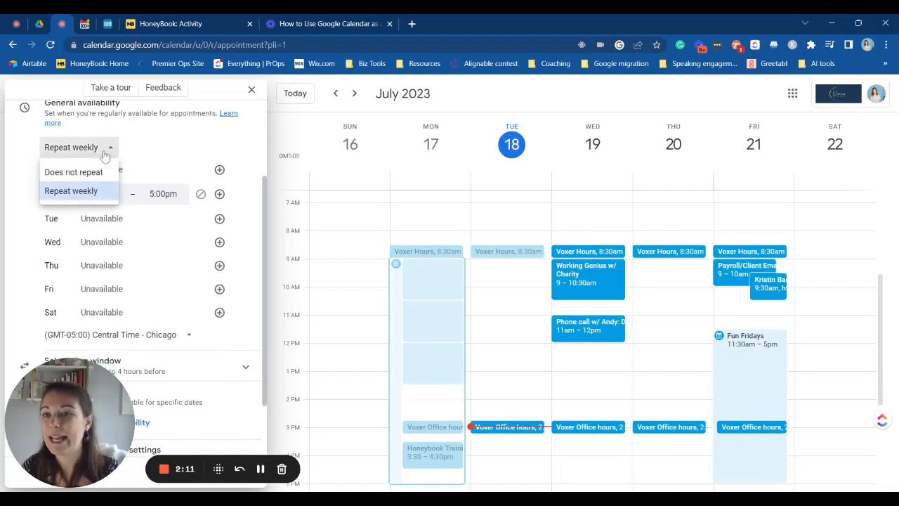
click(136, 145)
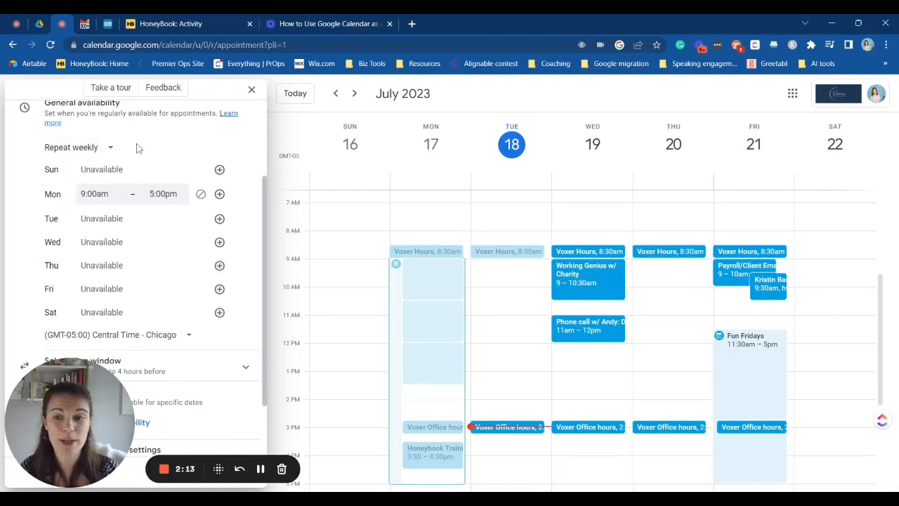
Set the scheduling window to a maximum of 30 days in advance and a minimum of 24 hours before the appointment.
scroll(154, 190, down, 2)
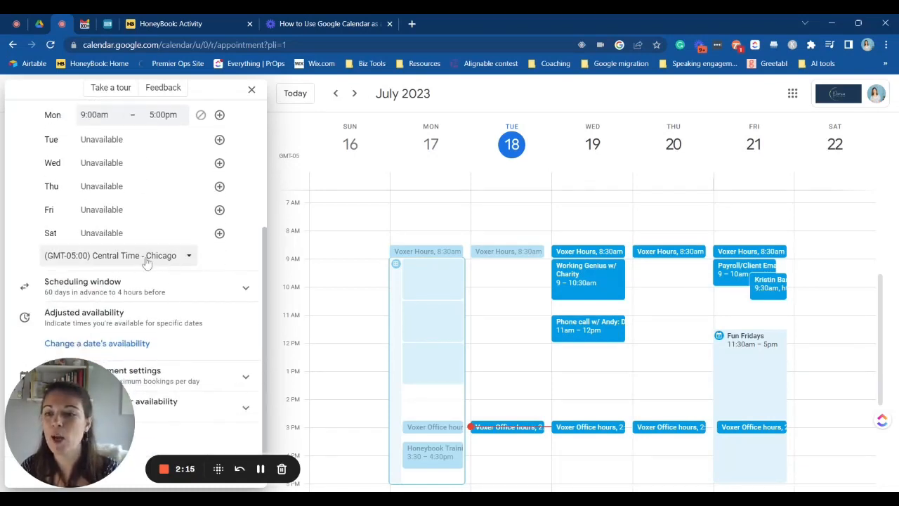
click(130, 291)
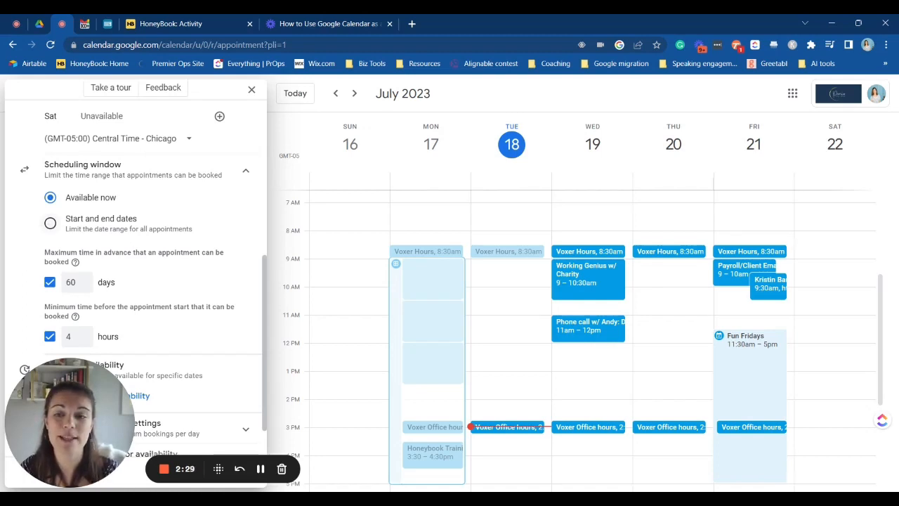
scroll(149, 223, down, 1)
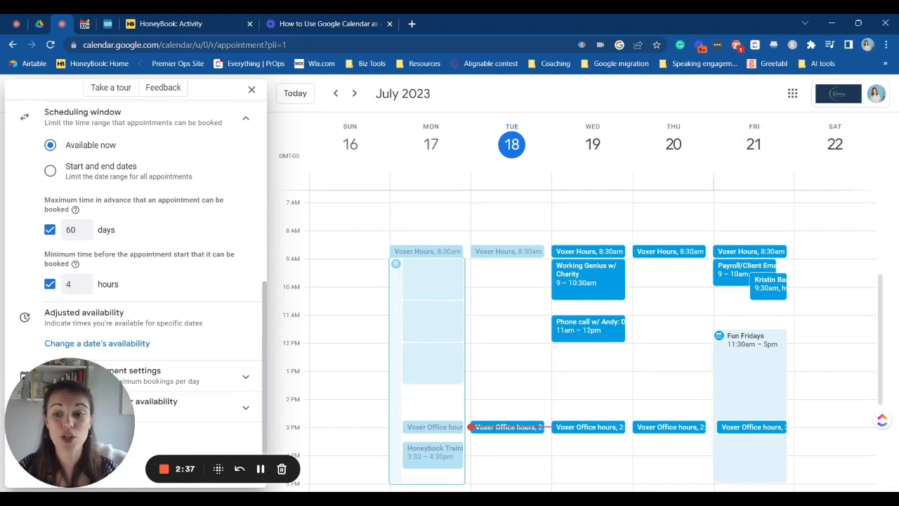
click(83, 228)
drag(78, 231, 57, 230)
text(30)
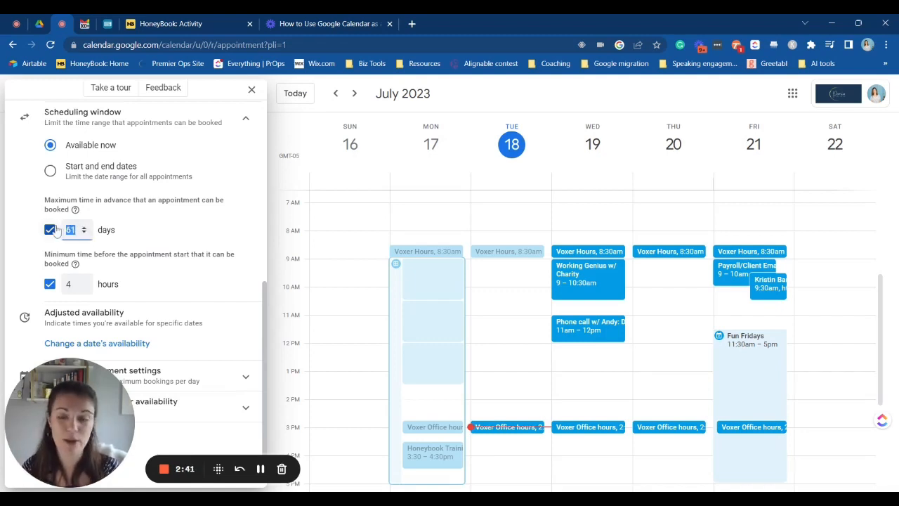
click(156, 221)
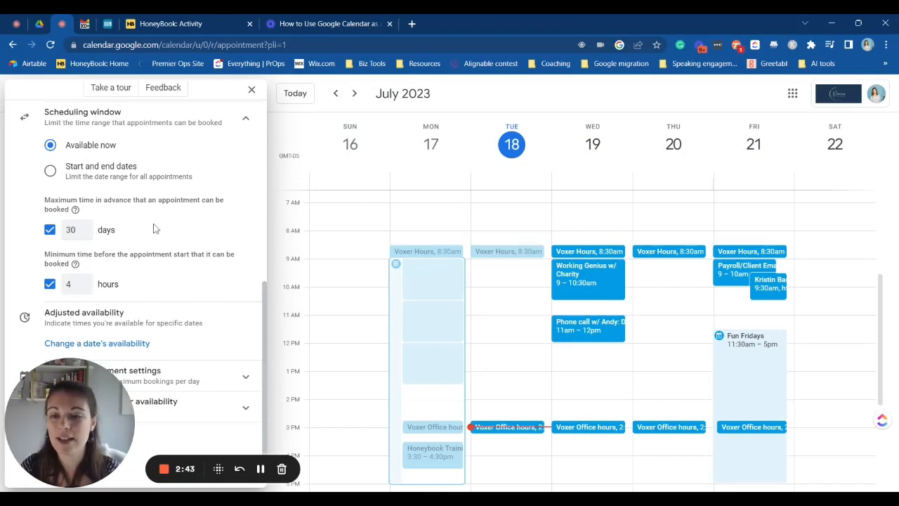
click(70, 284)
text(2)
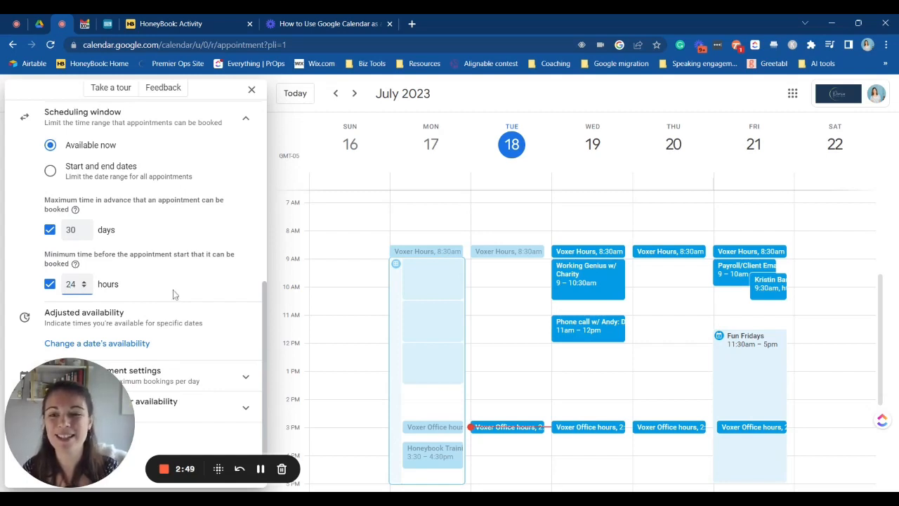
click(173, 291)
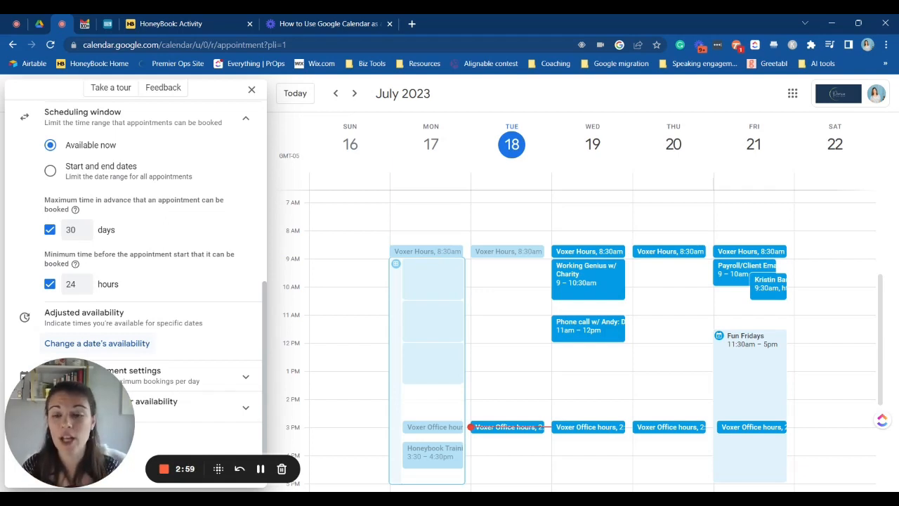
Enable a 30-minute buffer time and a maximum of 4 bookings per day, and expand the calendars checked for availability.
click(130, 347)
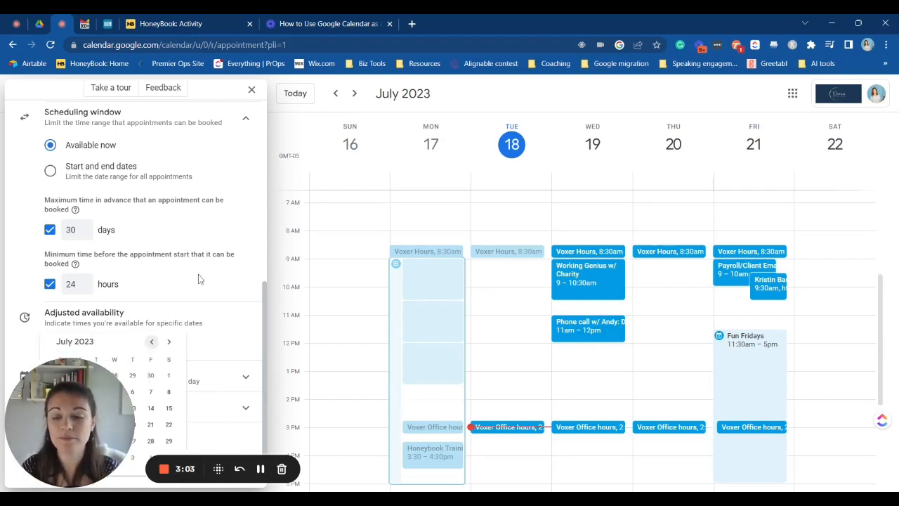
click(211, 335)
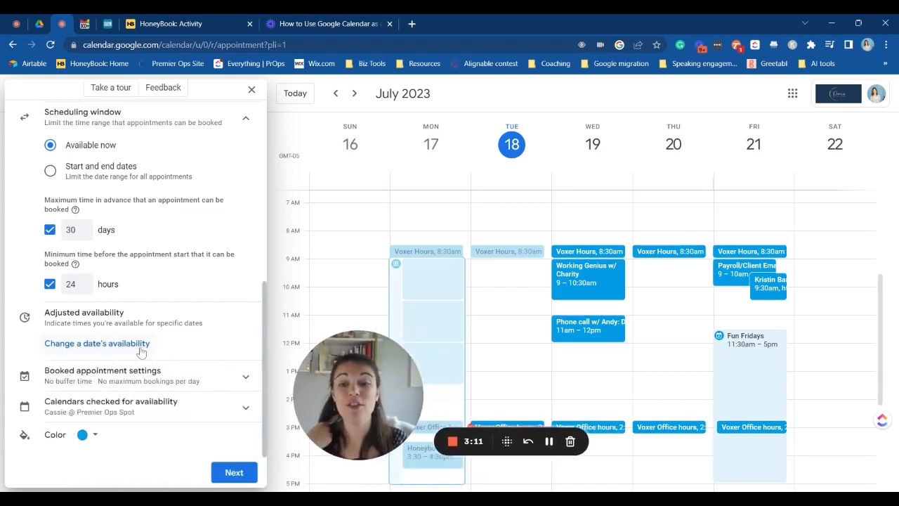
click(141, 376)
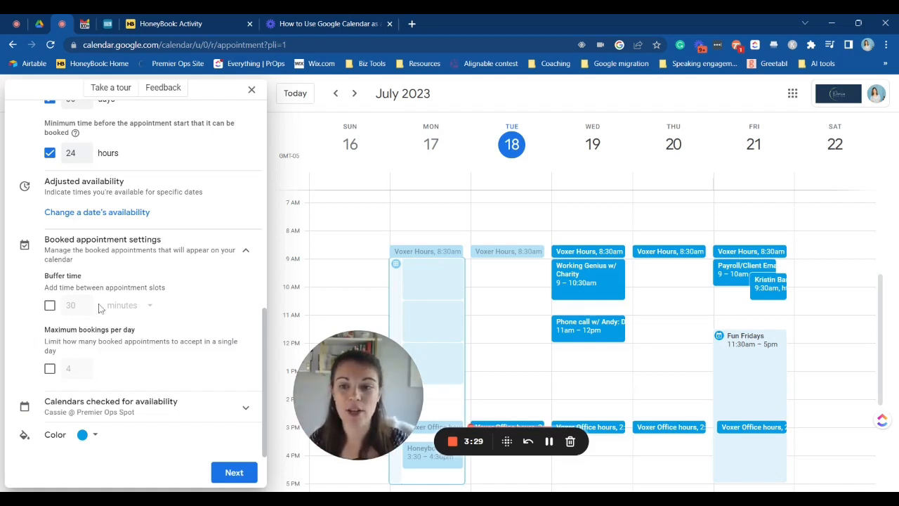
click(50, 305)
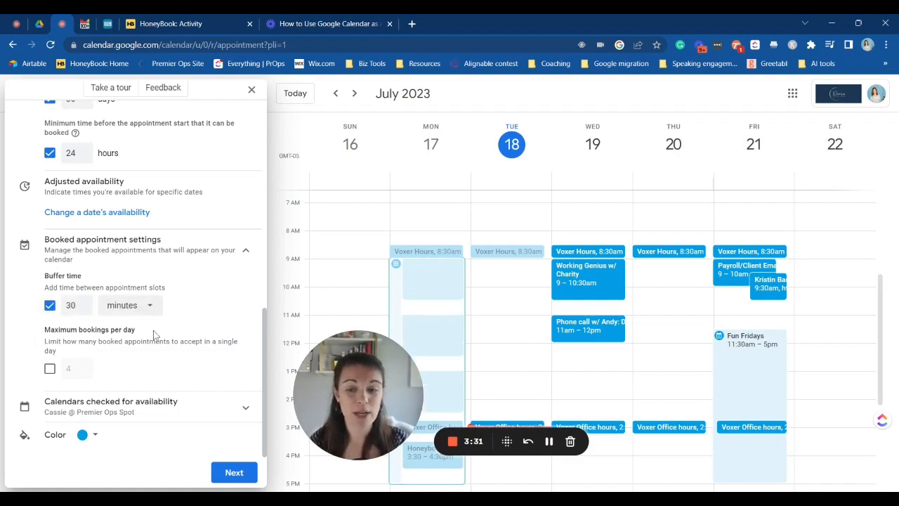
click(50, 371)
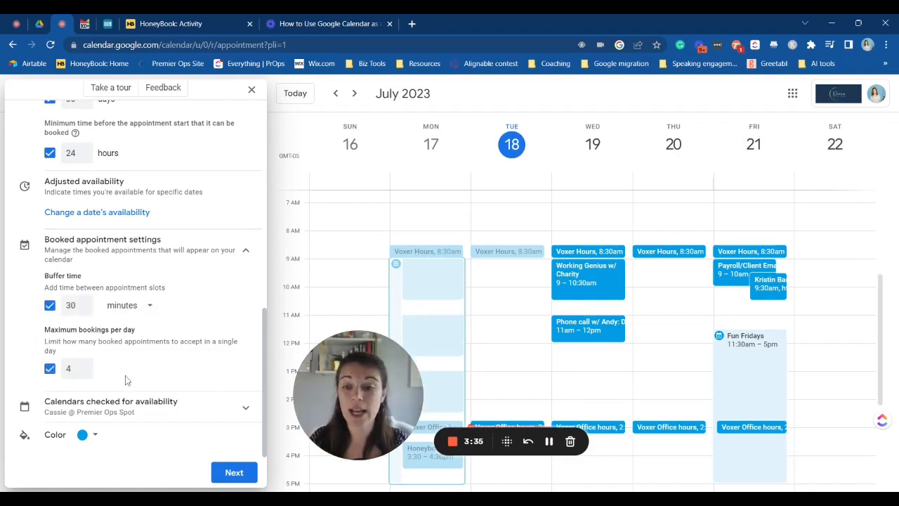
click(144, 404)
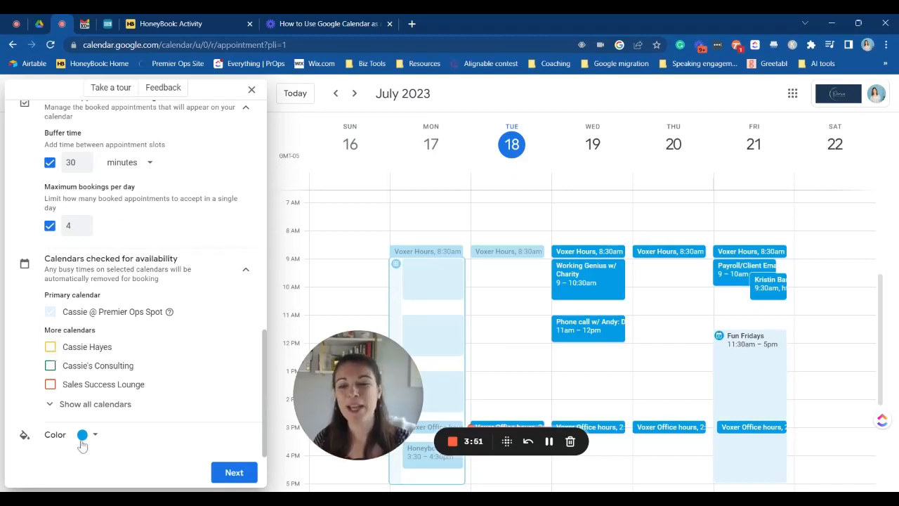
Continue to the booking page details and set the location and conferencing to Google Meet video conferencing.
click(234, 478)
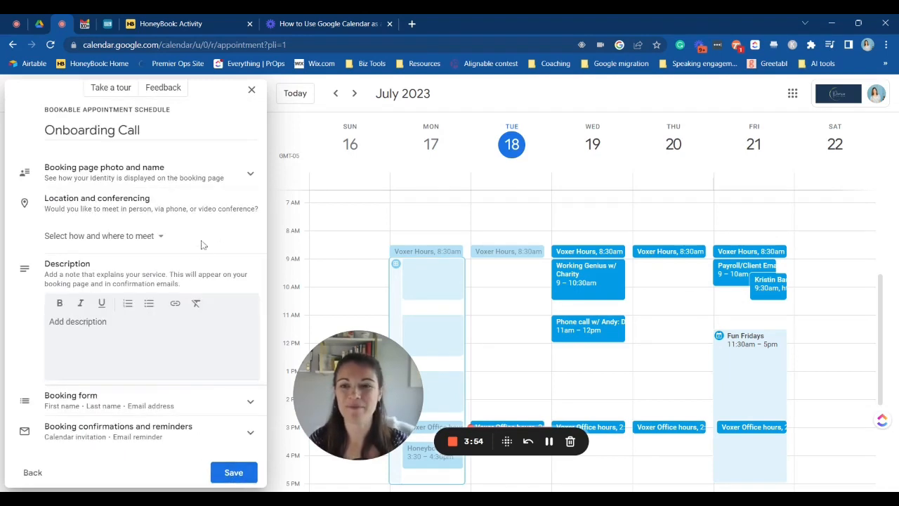
click(95, 186)
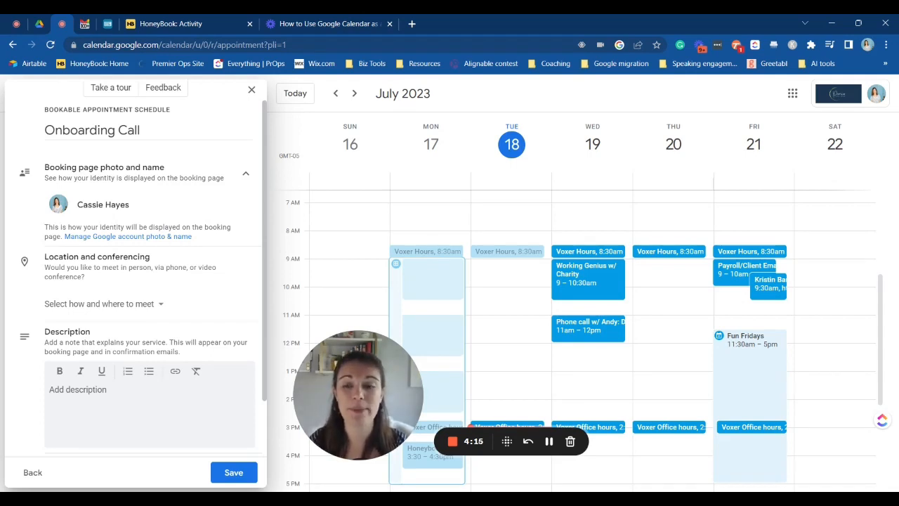
click(130, 305)
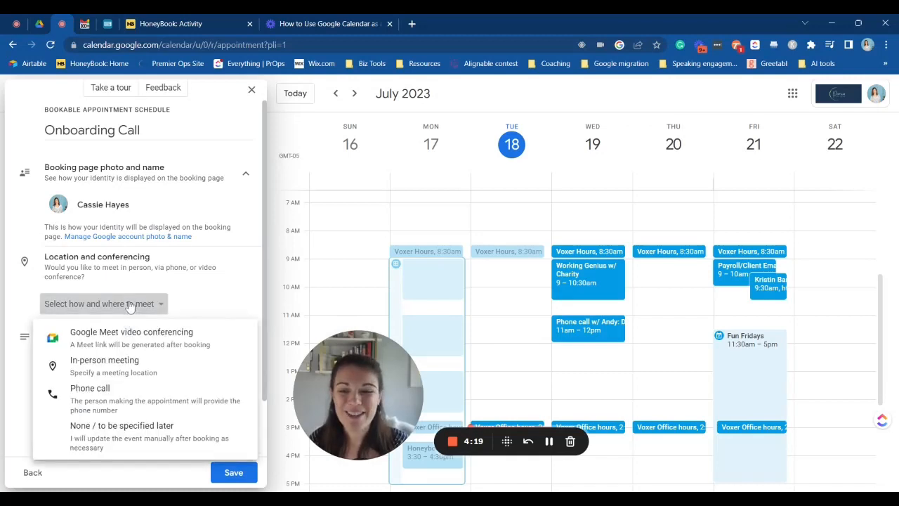
click(178, 341)
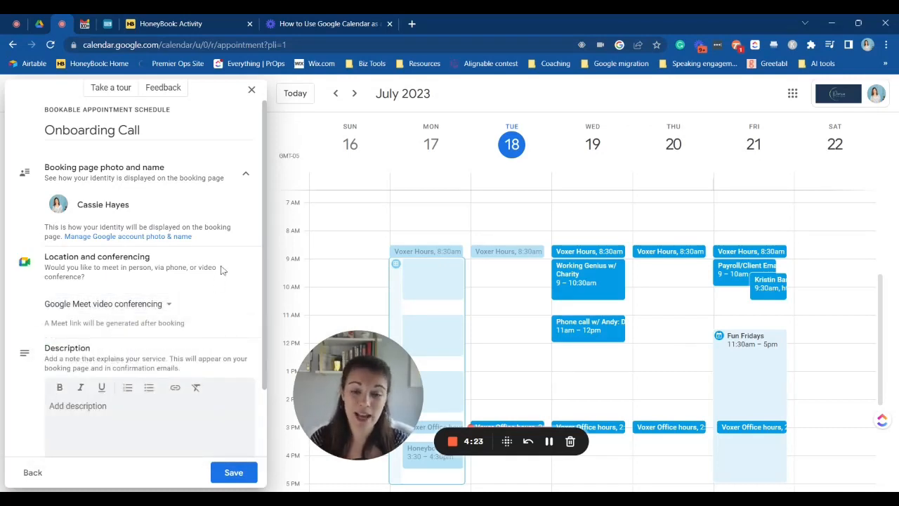
click(158, 305)
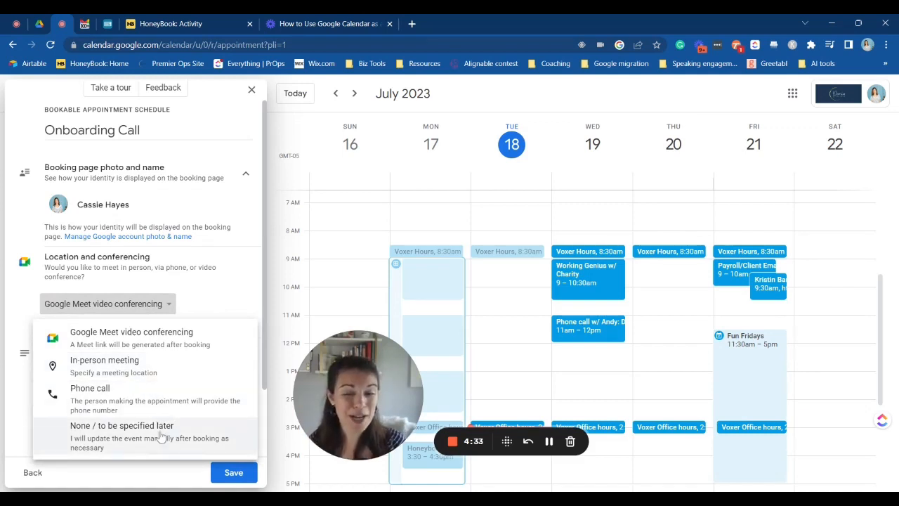
click(227, 272)
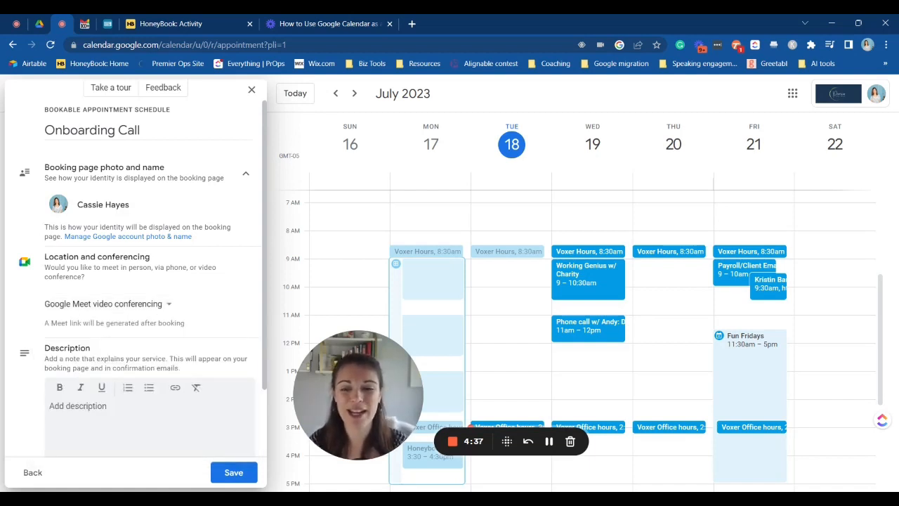
Enter the description "Please come prepared with the challenges you've experienced this last month.".
scroll(194, 321, down, 2)
click(152, 340)
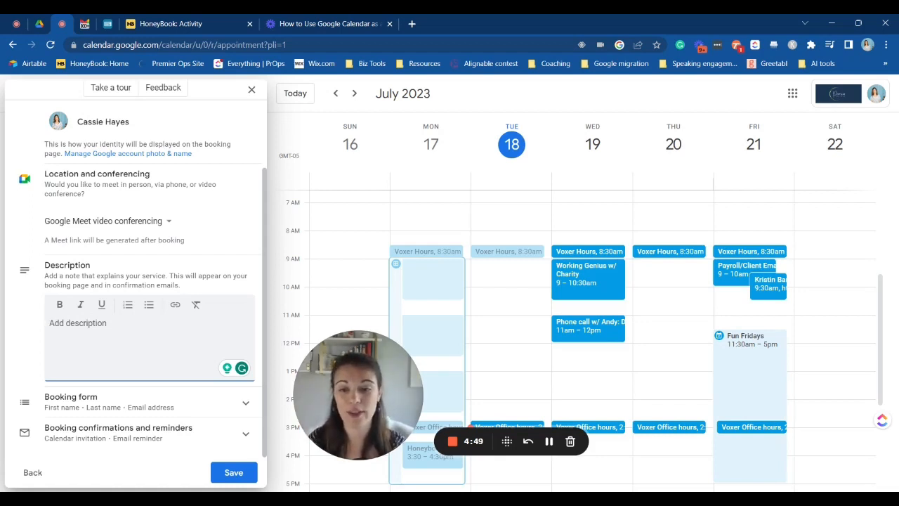
text(Pl)
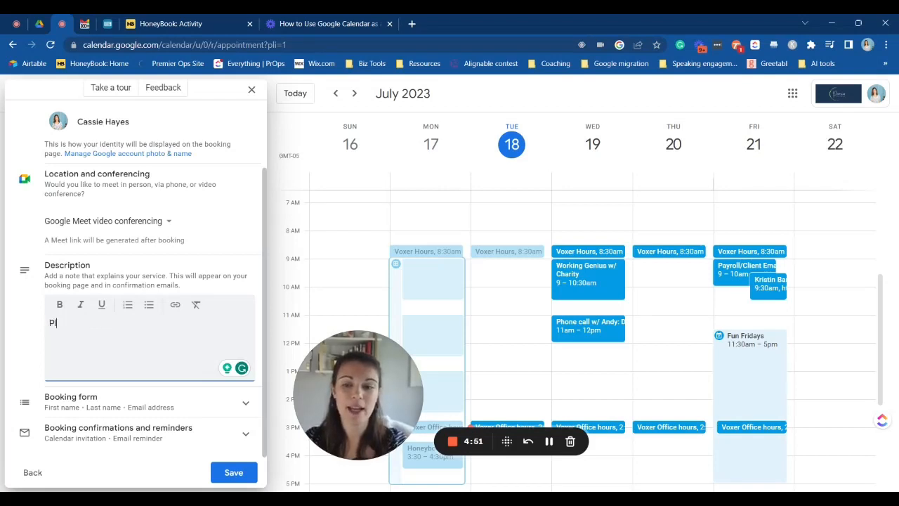
text(ease come prepared w)
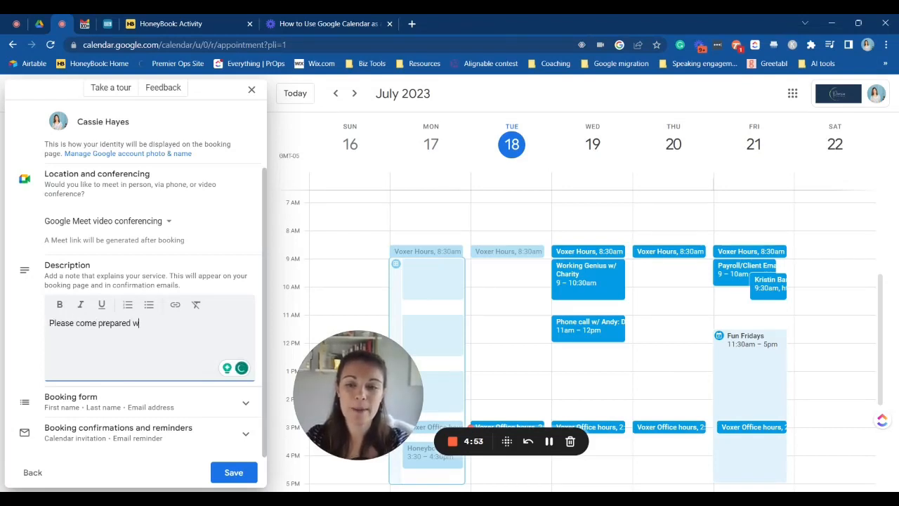
text(ith the challenges you)
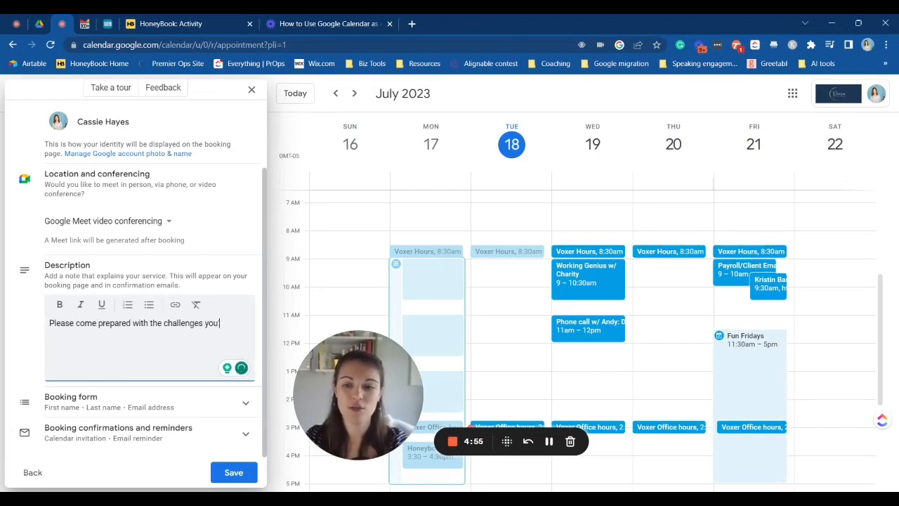
text('ve experienced this last month.)
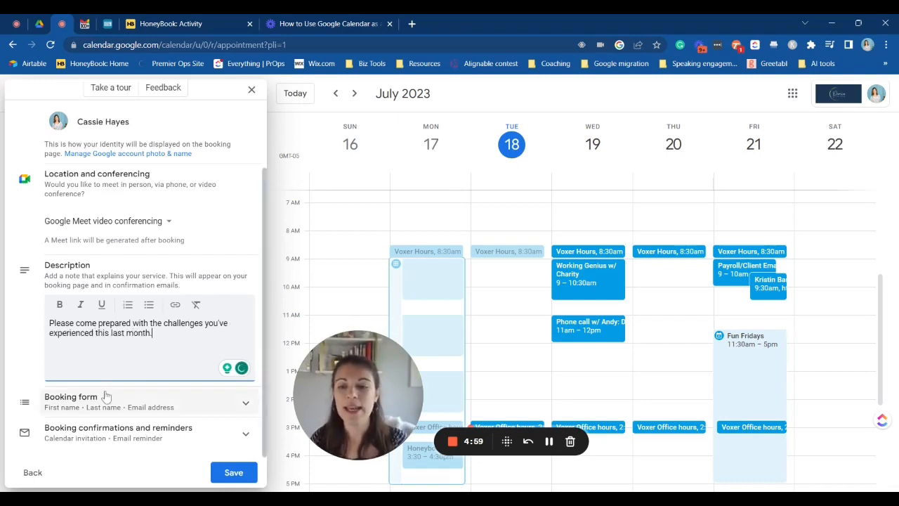
Add the custom item "What is one win you want to share from last month?" to the booking form.
click(140, 400)
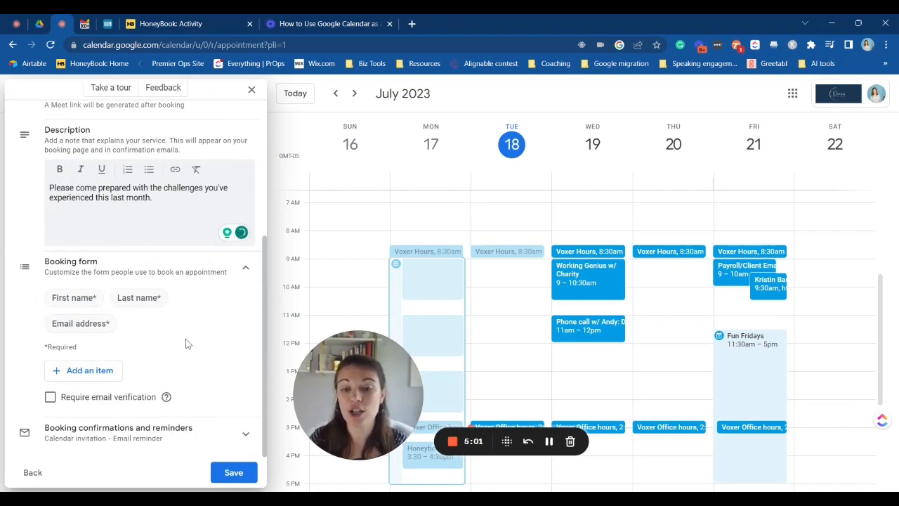
click(107, 370)
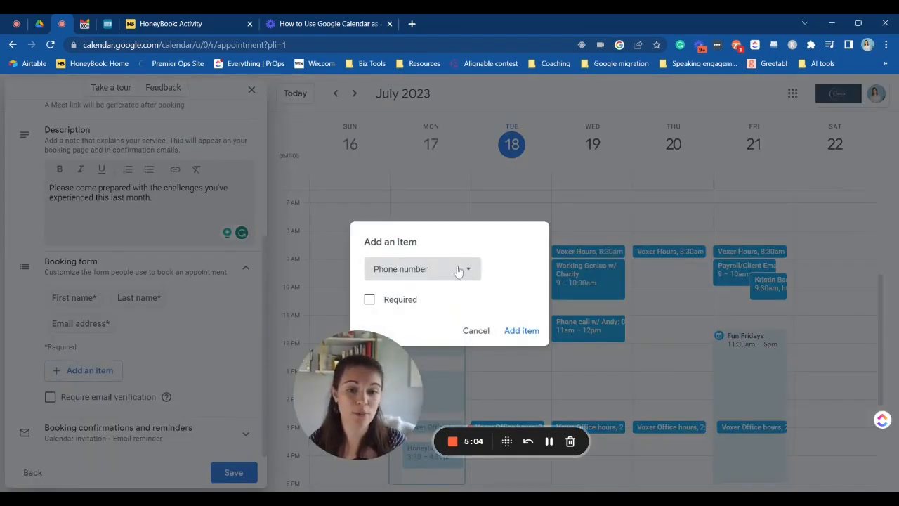
click(420, 269)
click(420, 313)
click(421, 282)
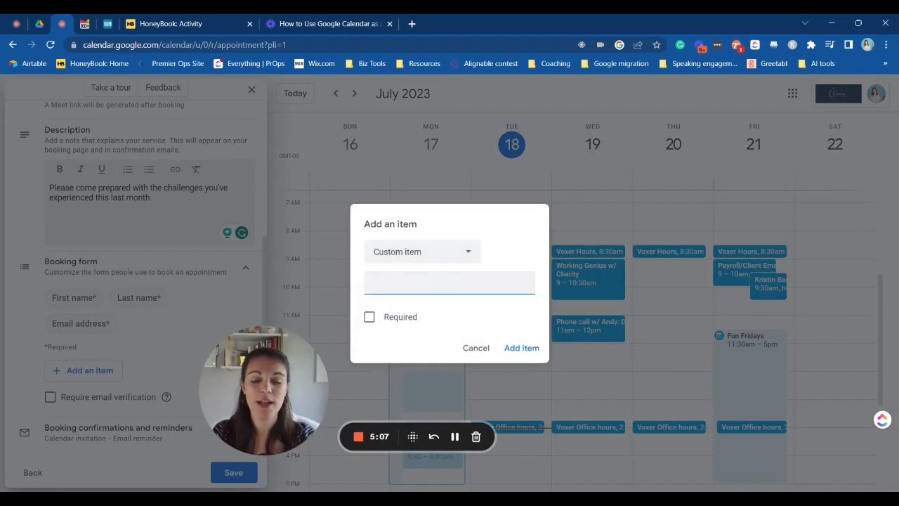
text(What is one win you want to share from last month?)
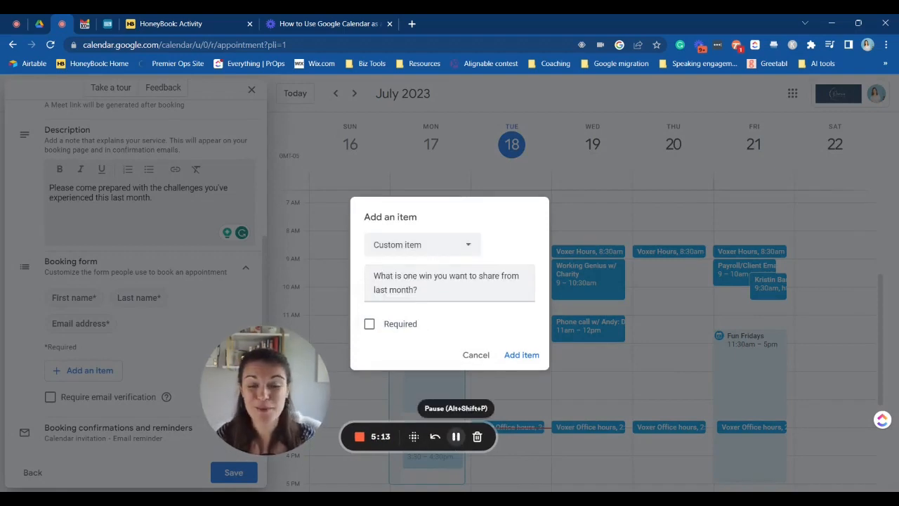
click(522, 354)
drag(295, 367, 374, 357)
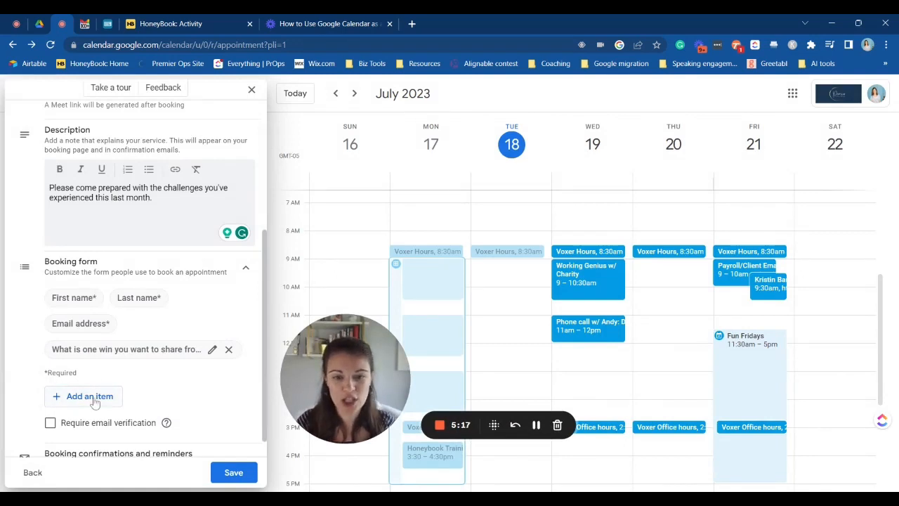
Add an email reminder 10 minutes before alongside the 1-day reminder, without keeping any extra reminder, and save the appointment schedule.
scroll(95, 402, down, 1)
click(179, 442)
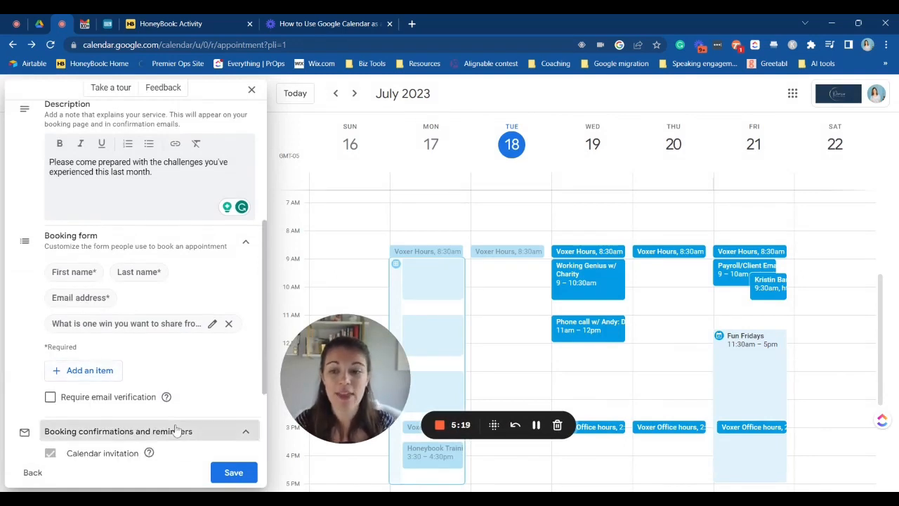
scroll(189, 342, down, 2)
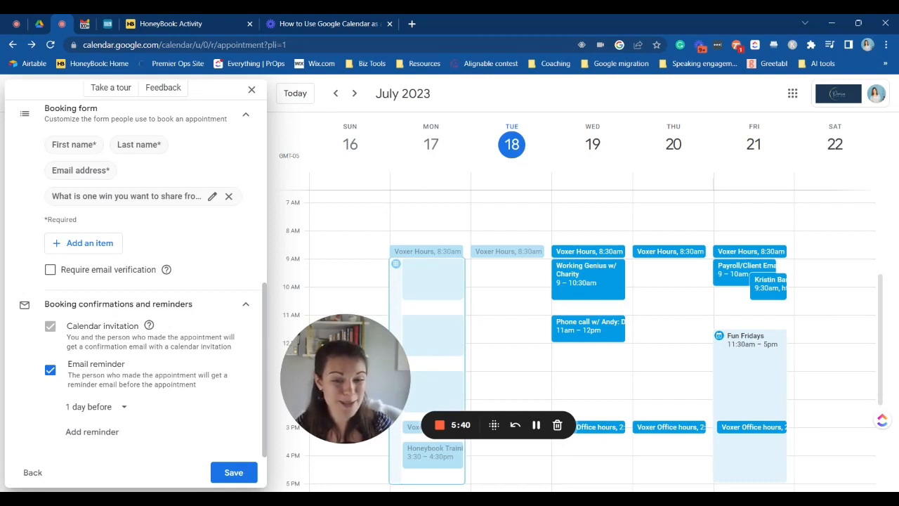
click(92, 431)
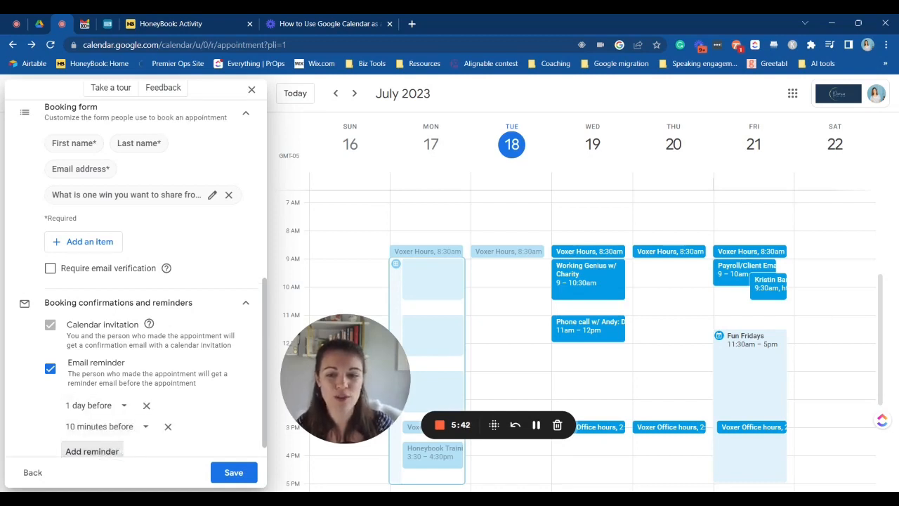
click(108, 433)
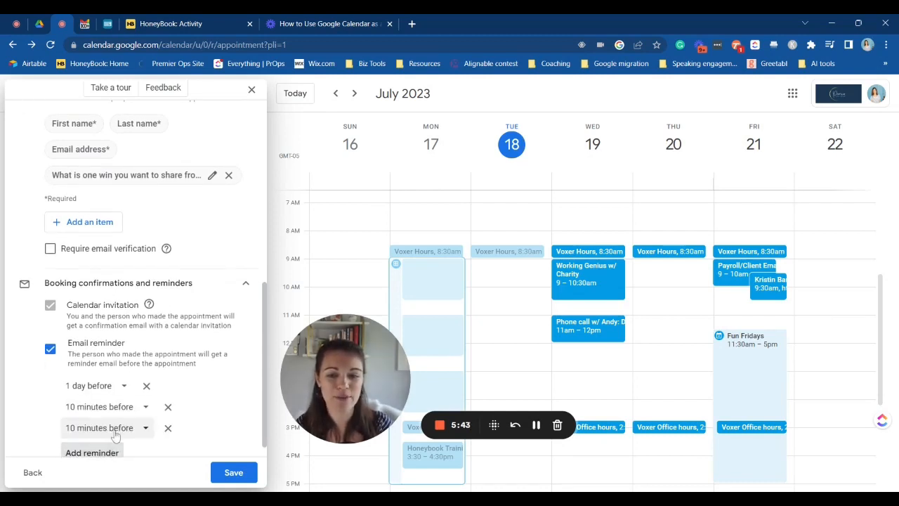
click(169, 428)
click(239, 474)
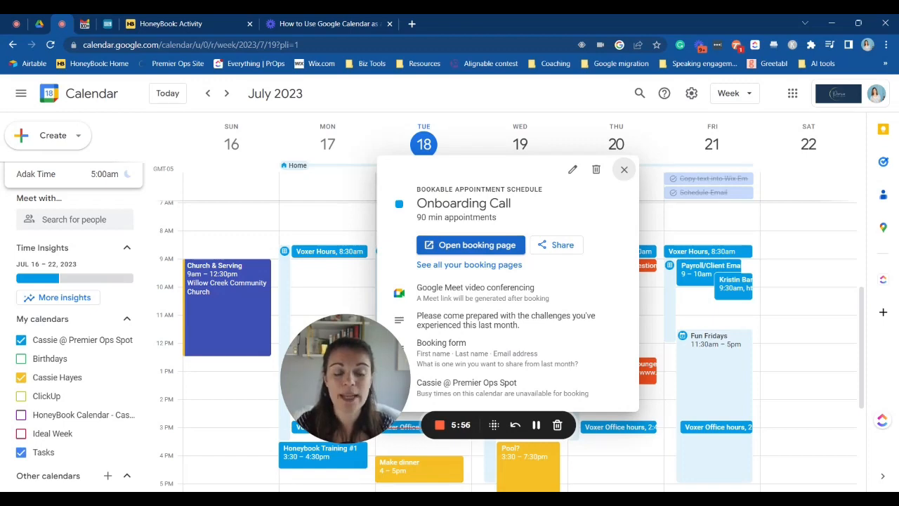
Open the sharing options for the Onboarding Call booking page.
click(558, 245)
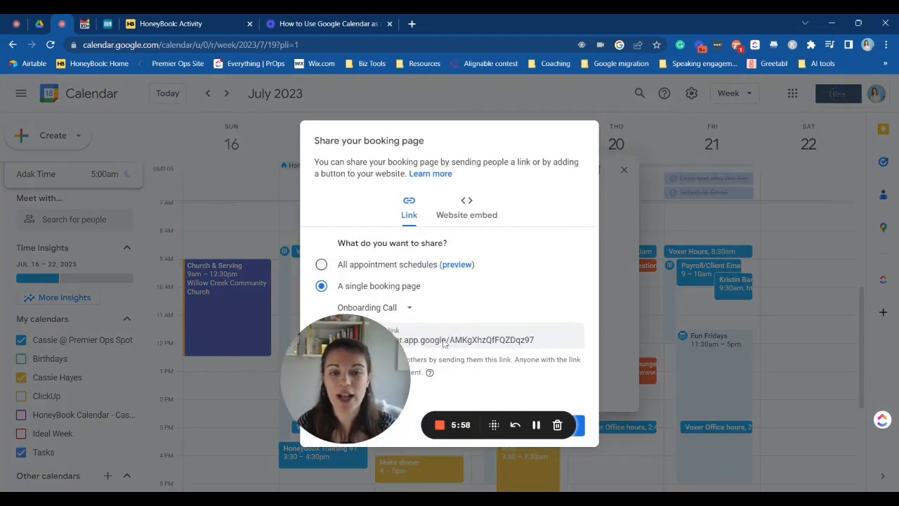
drag(369, 369, 241, 388)
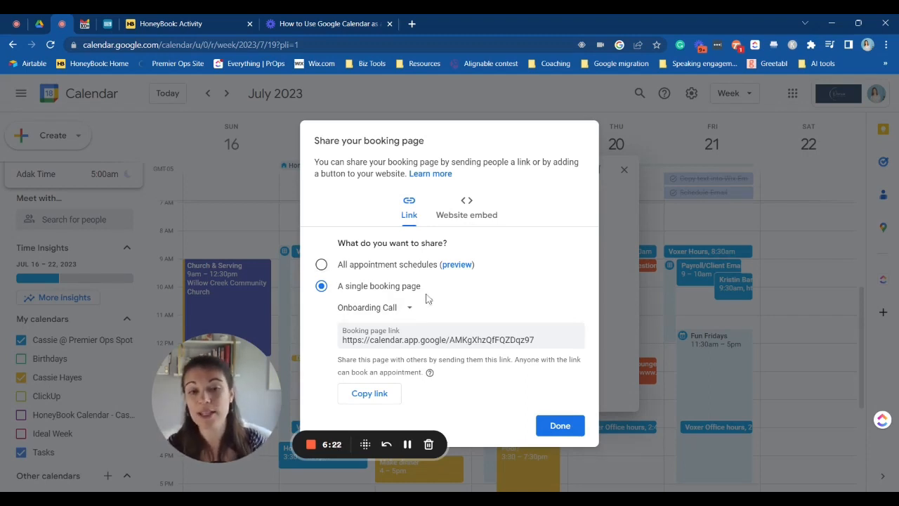
Switch the single booking page being shared to Strategy Session and back to Onboarding Call.
click(402, 314)
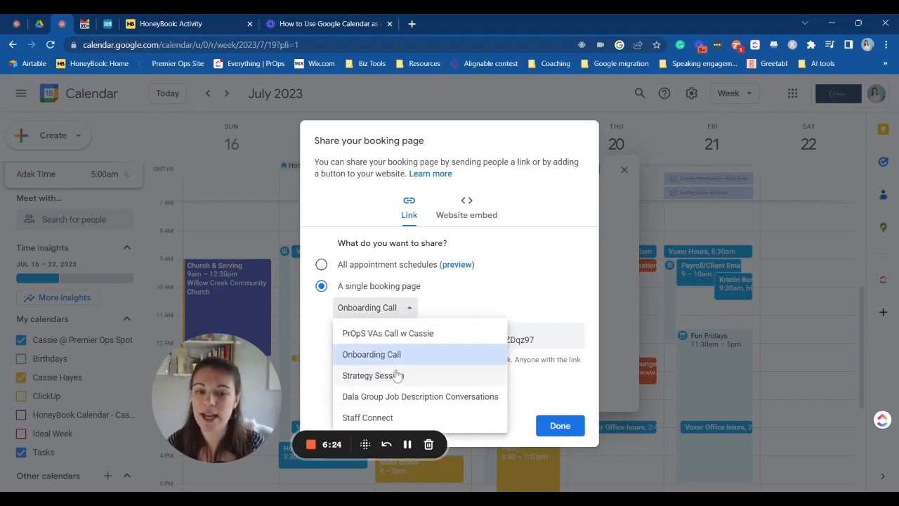
click(400, 377)
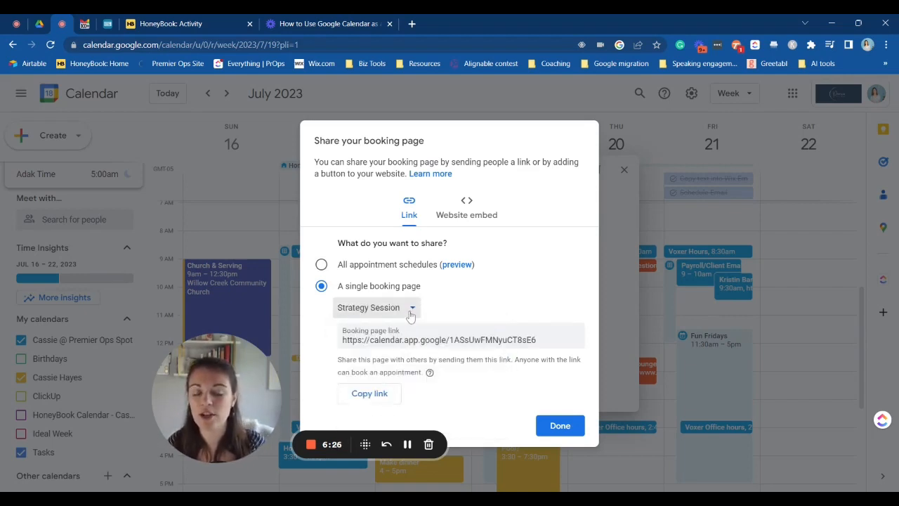
click(411, 317)
click(407, 359)
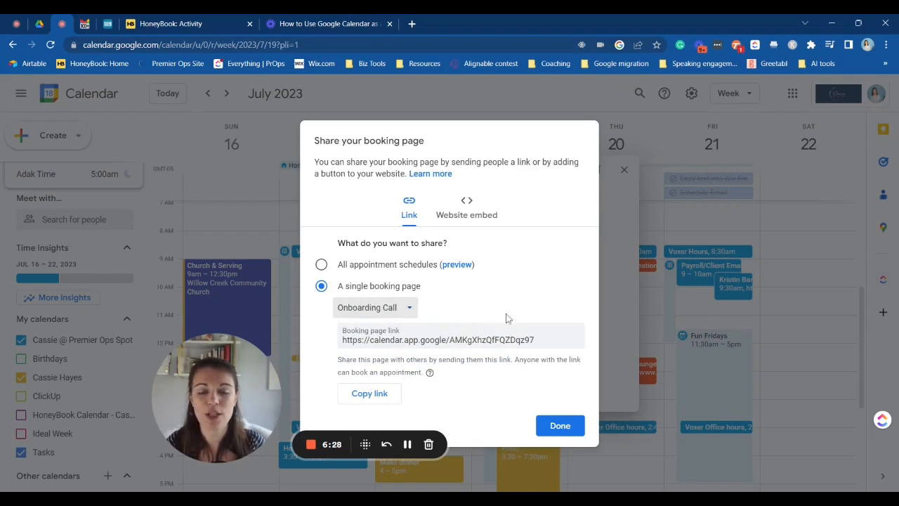
Copy the Onboarding Call booking page link and view the website embed options before finishing sharing.
click(393, 396)
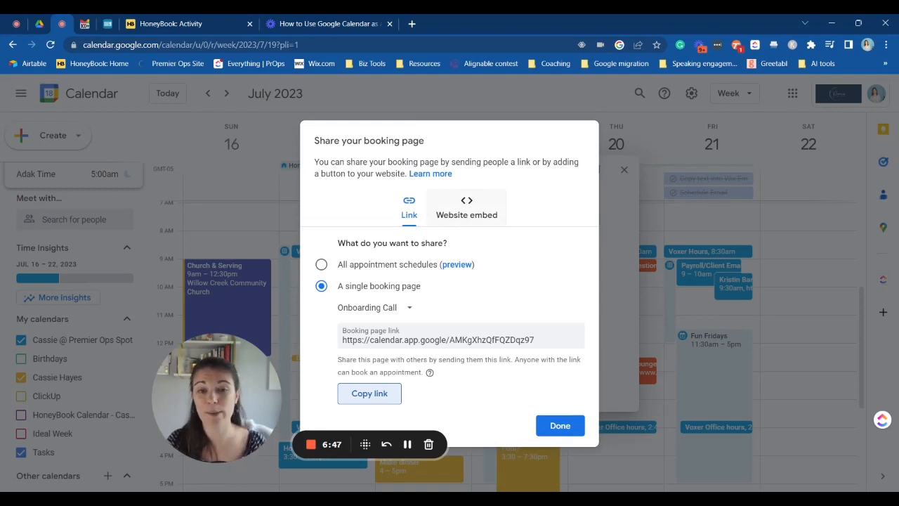
click(461, 213)
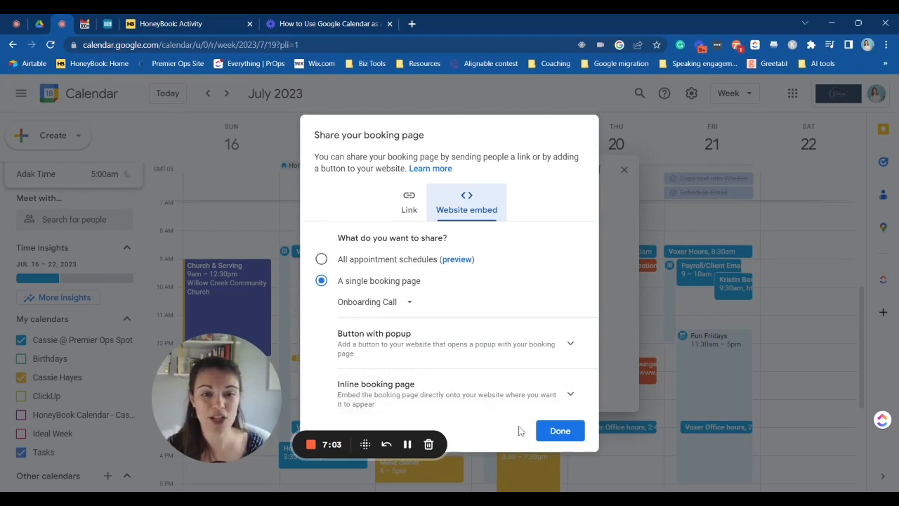
click(562, 432)
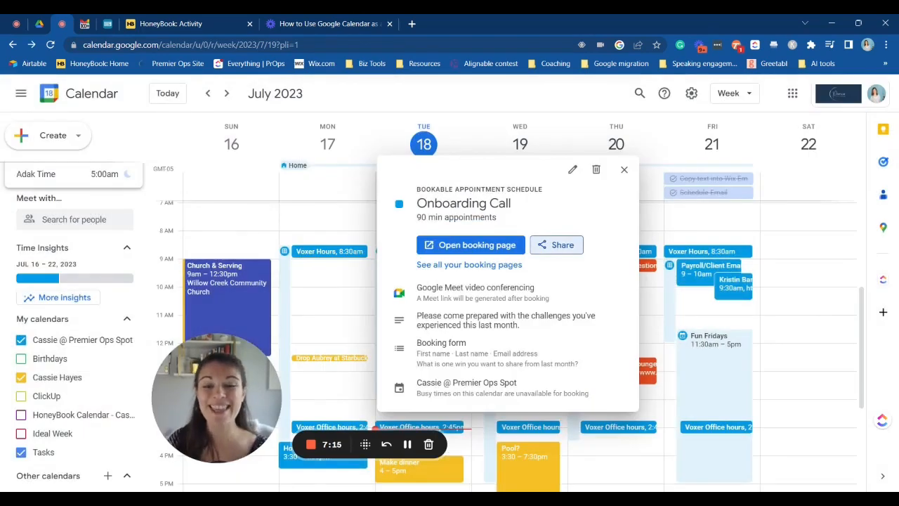